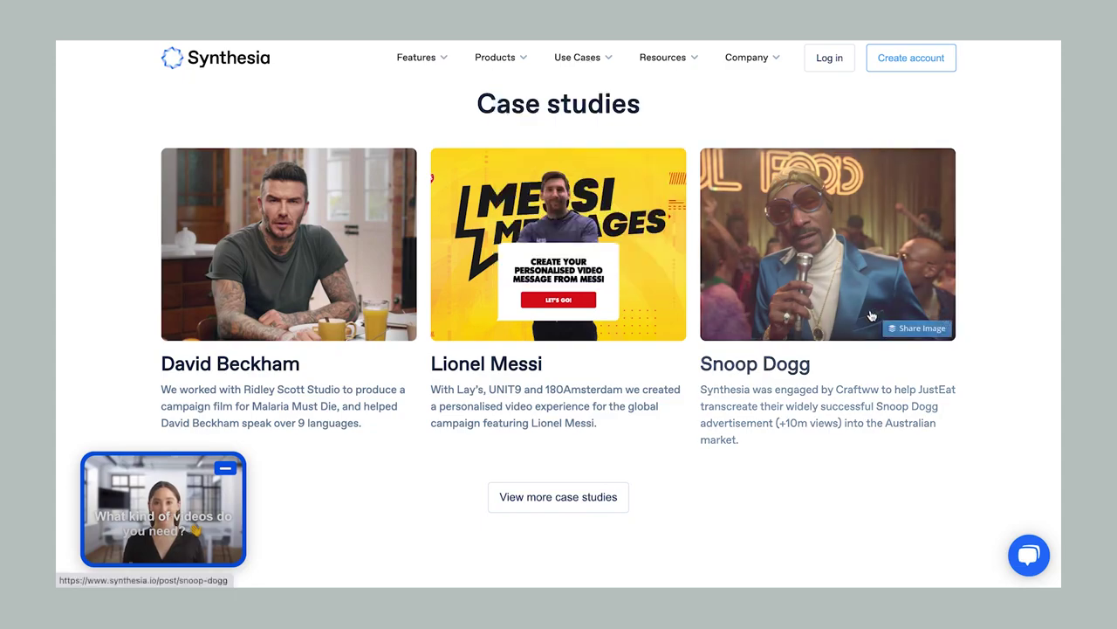
scroll(873, 316, up, 10)
scroll(896, 281, up, 15)
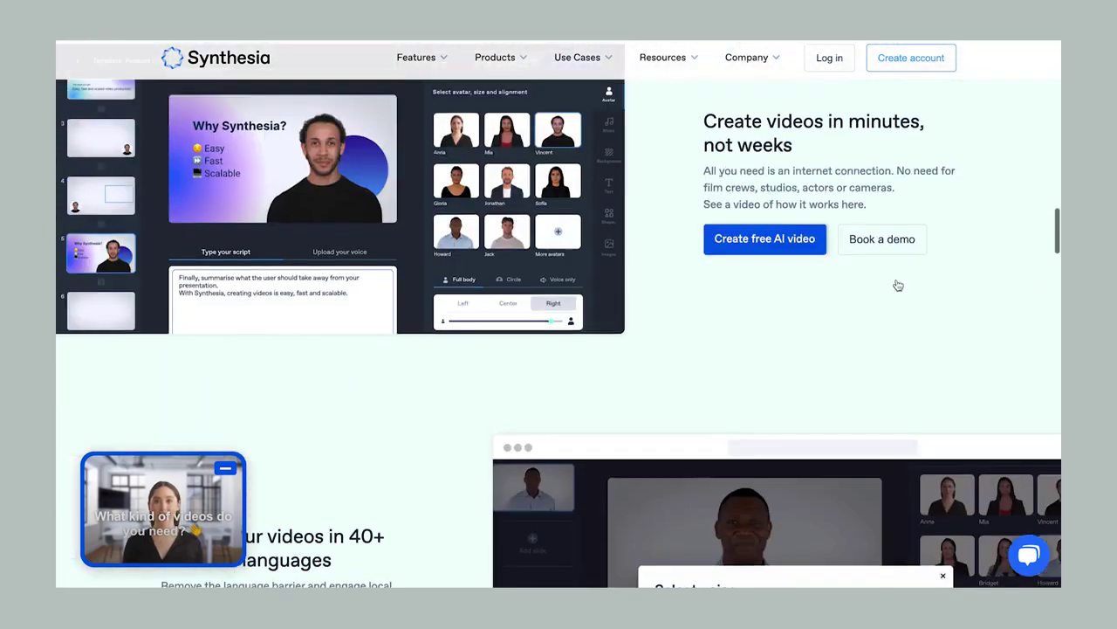
scroll(902, 282, up, 8)
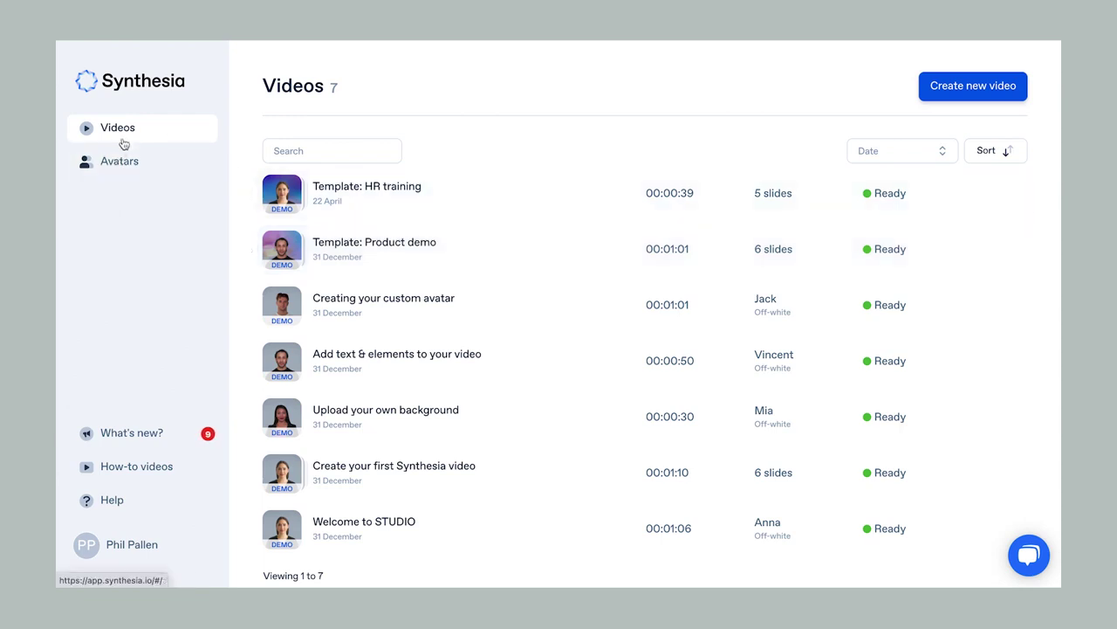
Create a new video and choose the account owner's own avatar from the additional avatars.
click(991, 95)
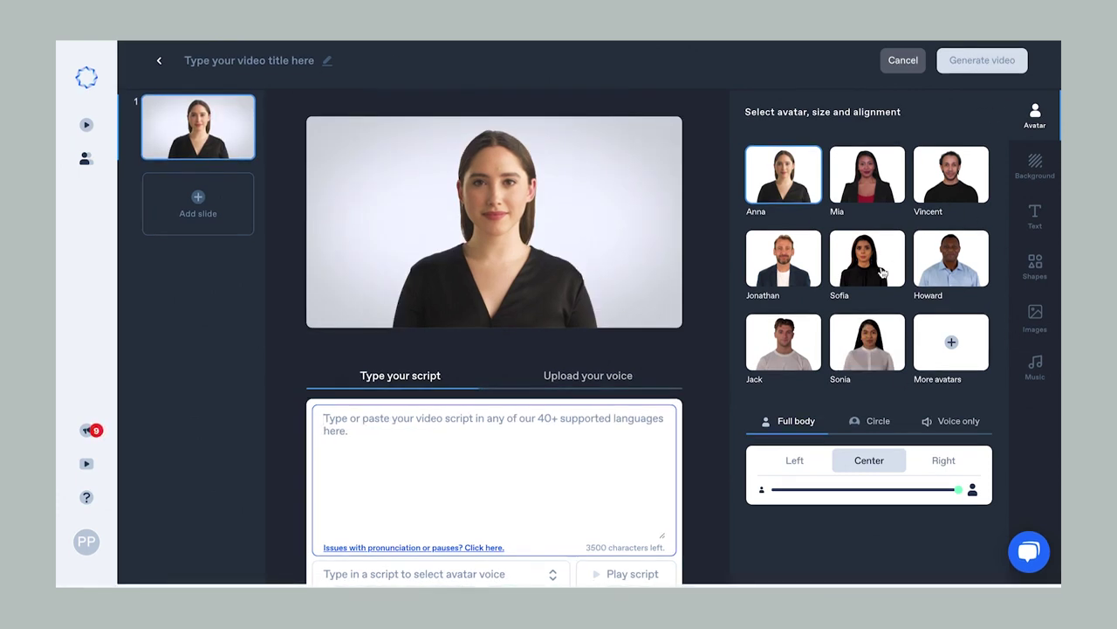
click(951, 348)
scroll(723, 295, down, 10)
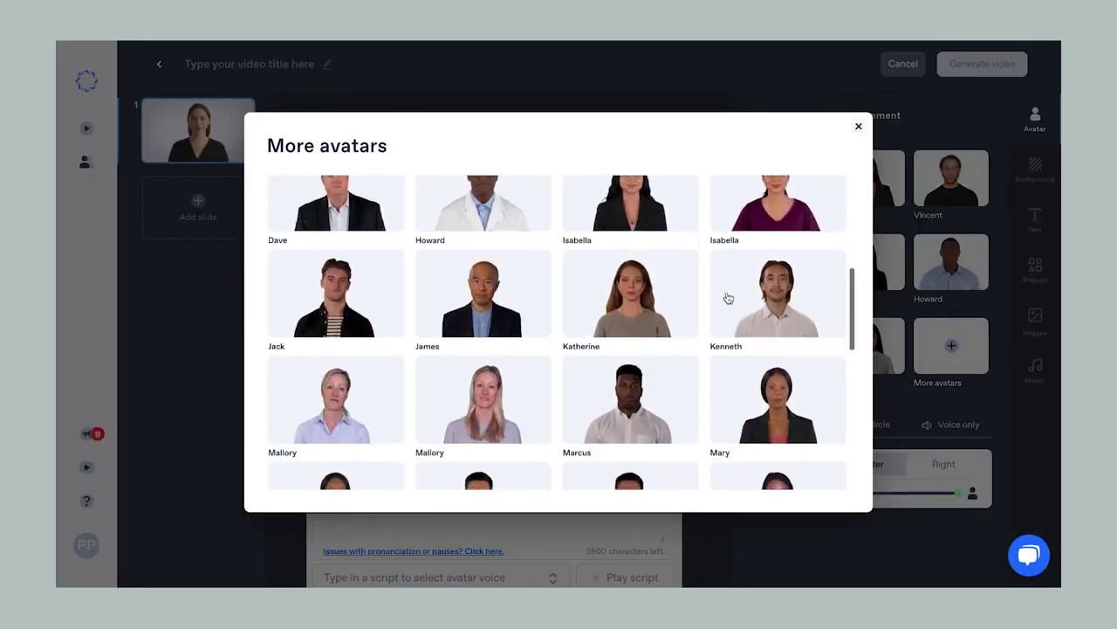
scroll(727, 298, up, 2)
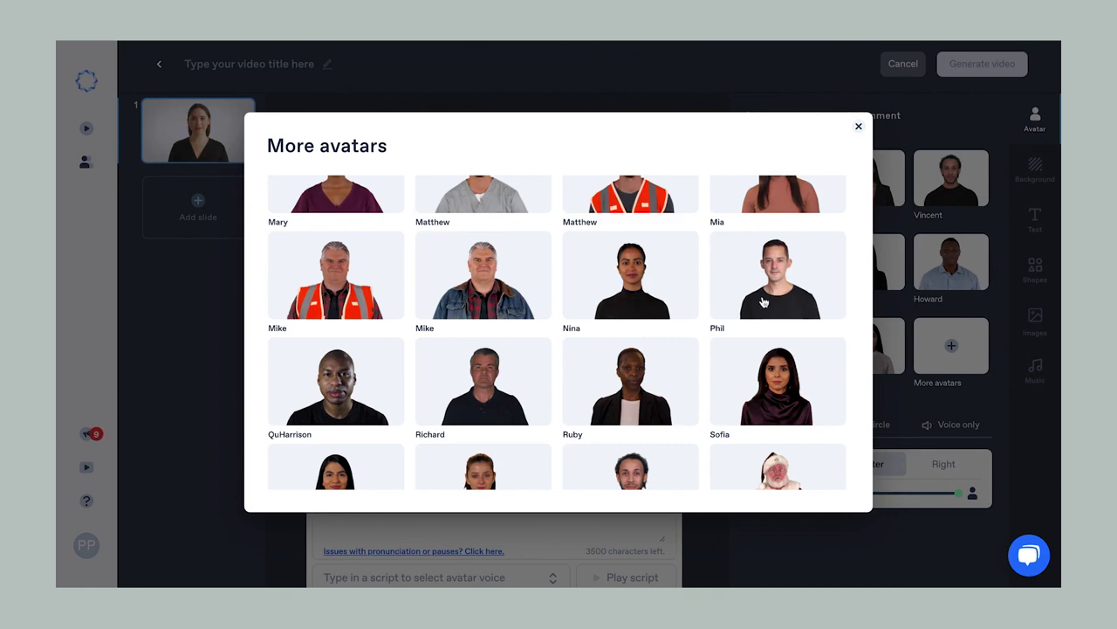
click(773, 295)
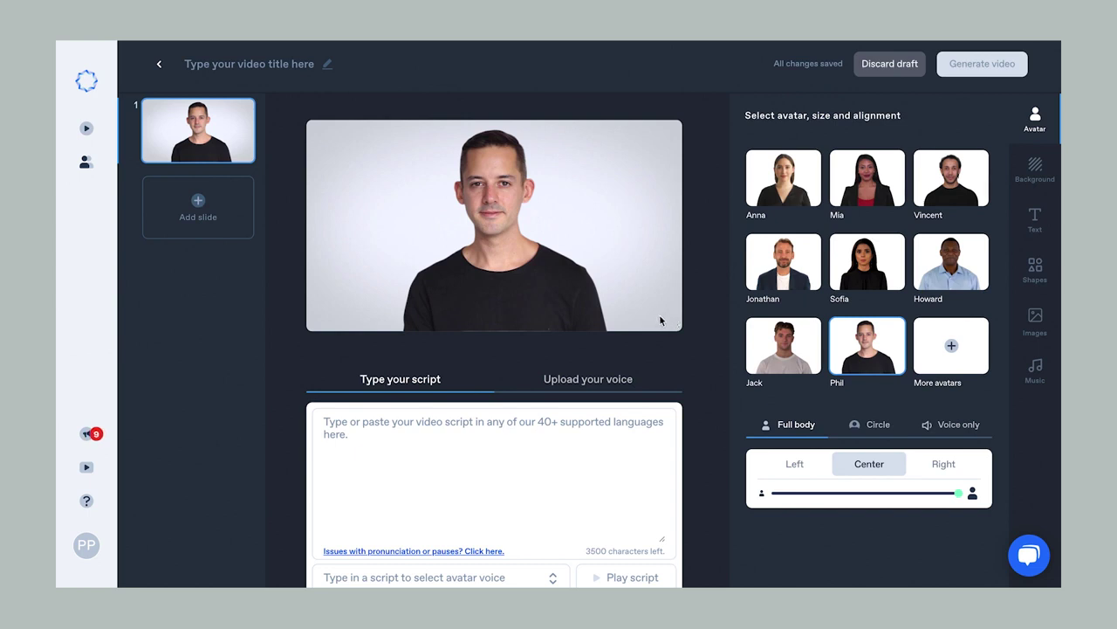
Set the uploaded "Course example" image as the slide's background.
click(1038, 170)
click(842, 162)
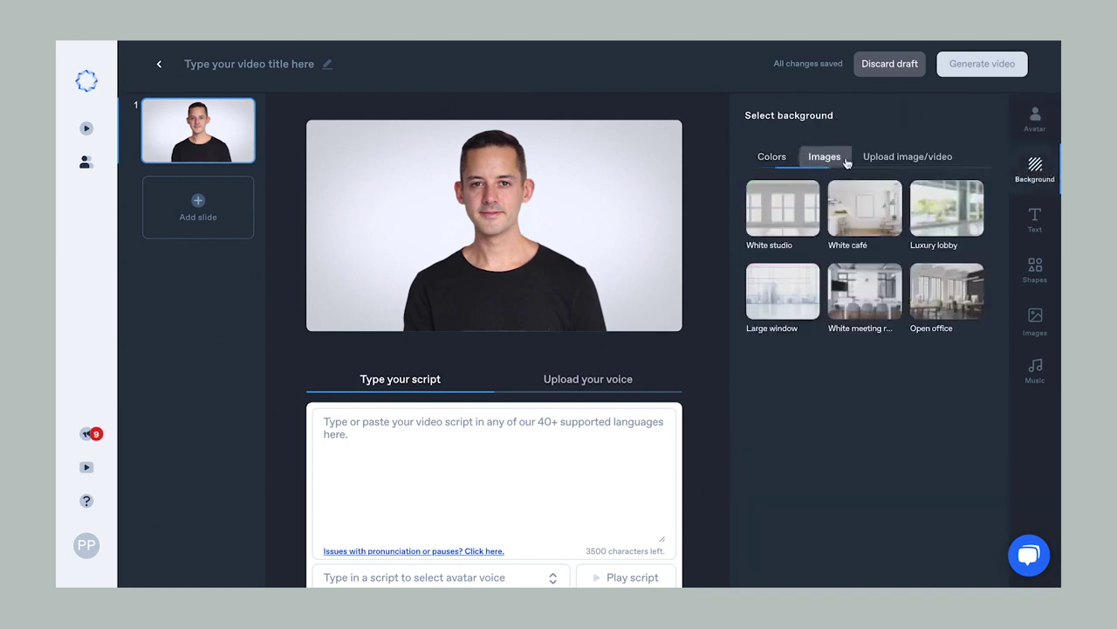
click(908, 157)
click(799, 212)
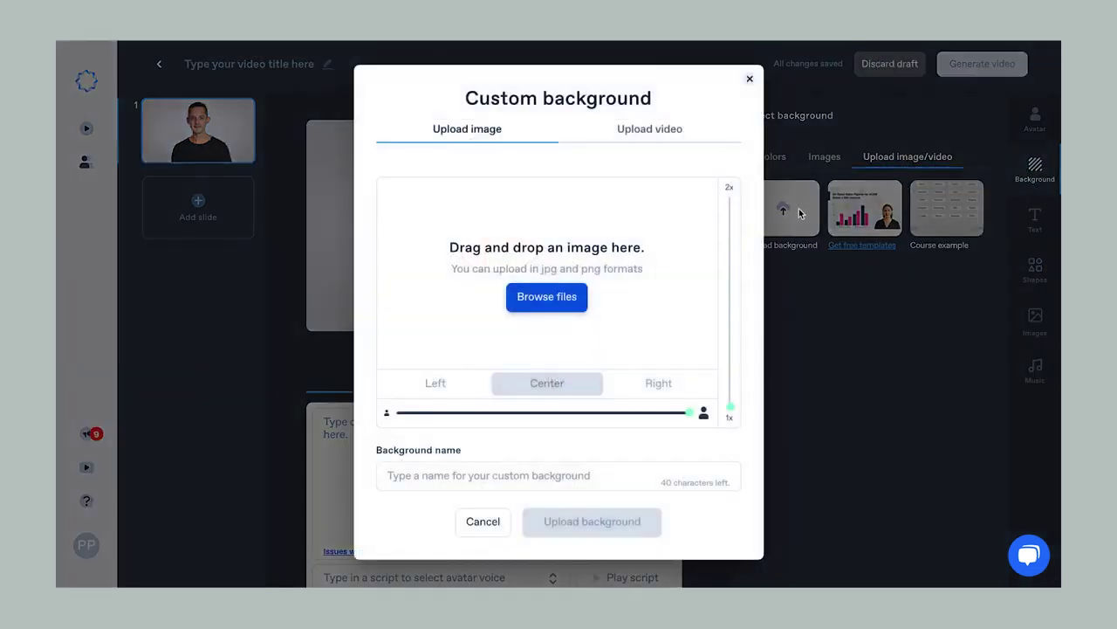
click(499, 522)
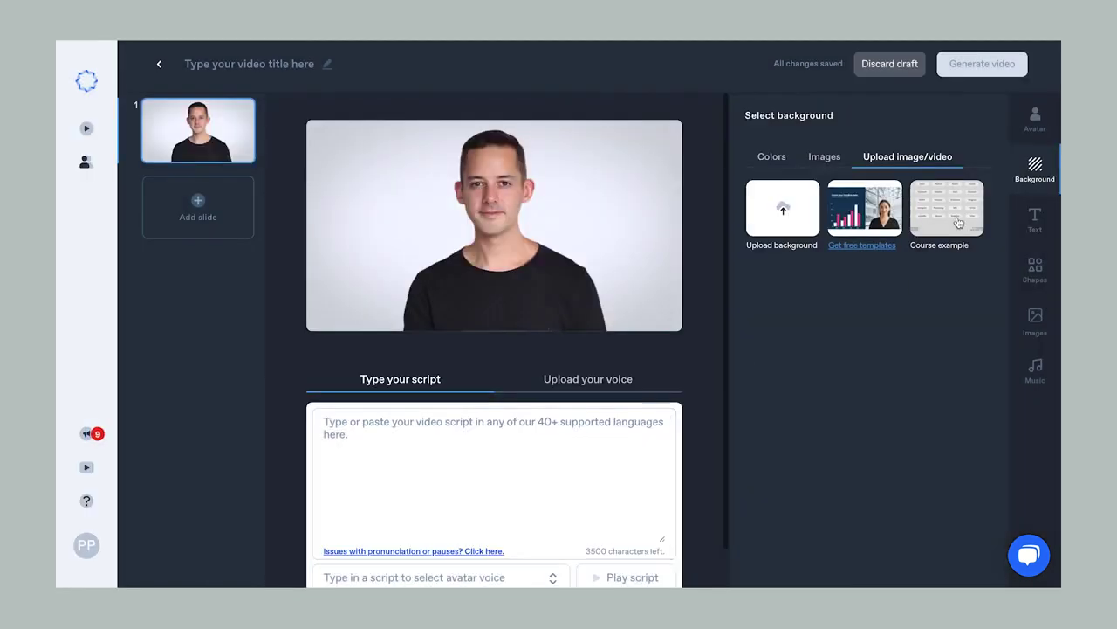
click(941, 224)
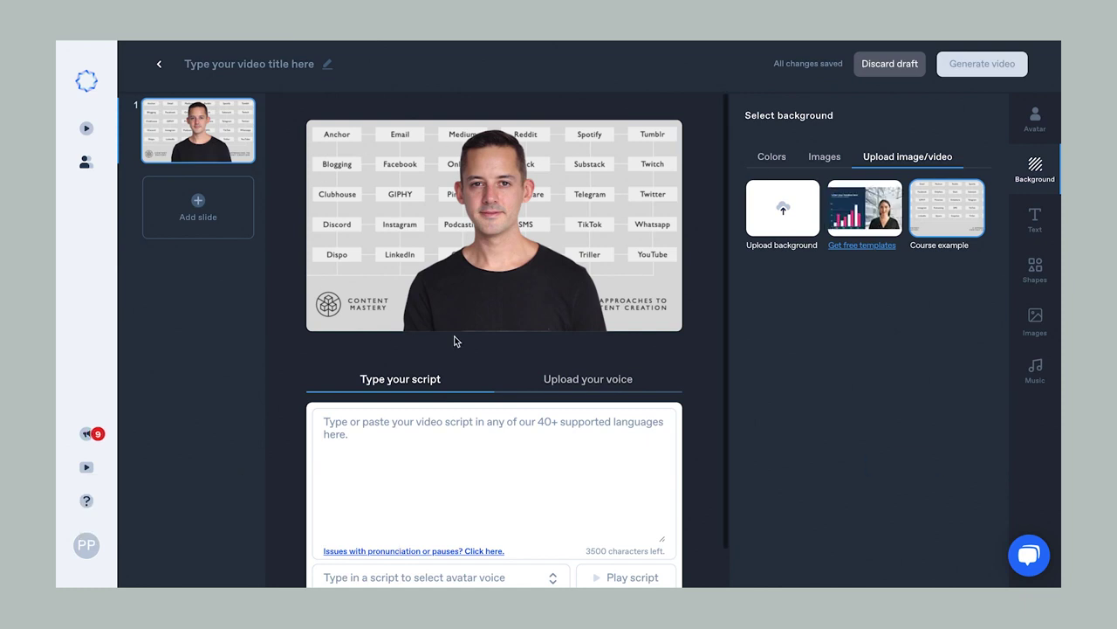
Shrink the centered full-body avatar to a small figure at the lower edge of the slide.
click(1038, 128)
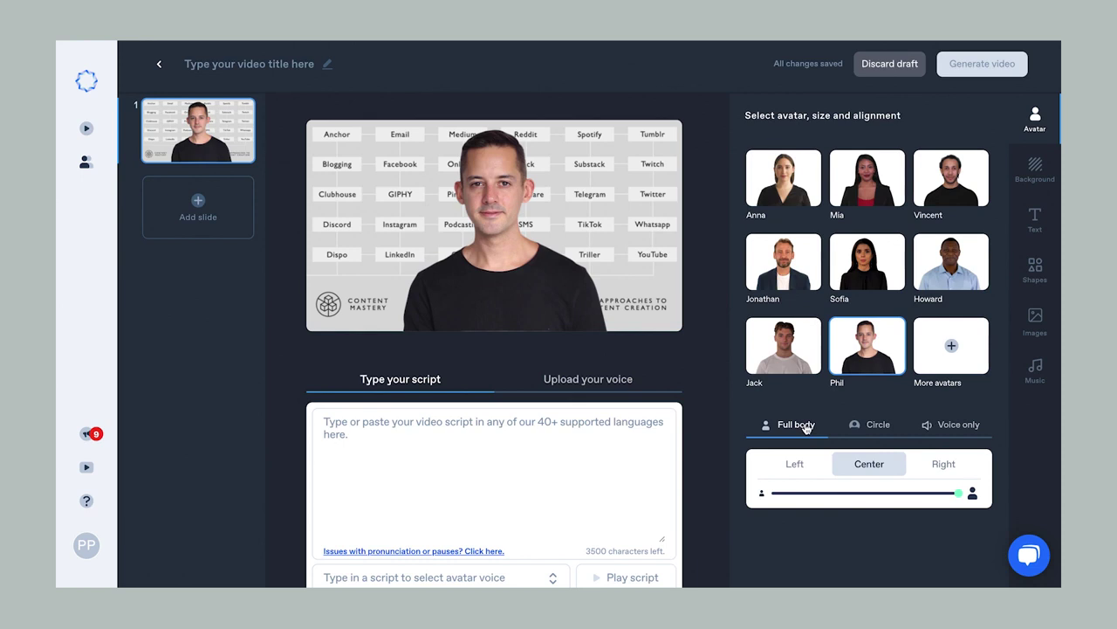
drag(957, 493, 797, 500)
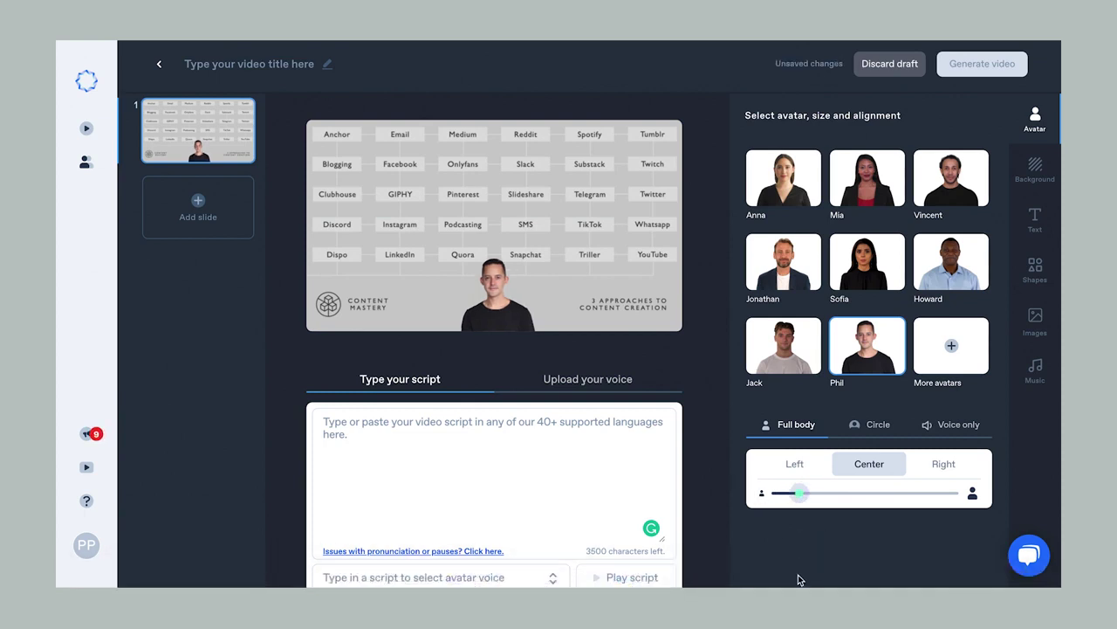
Try showing the avatar in a circle and make the circle slightly smaller.
click(873, 428)
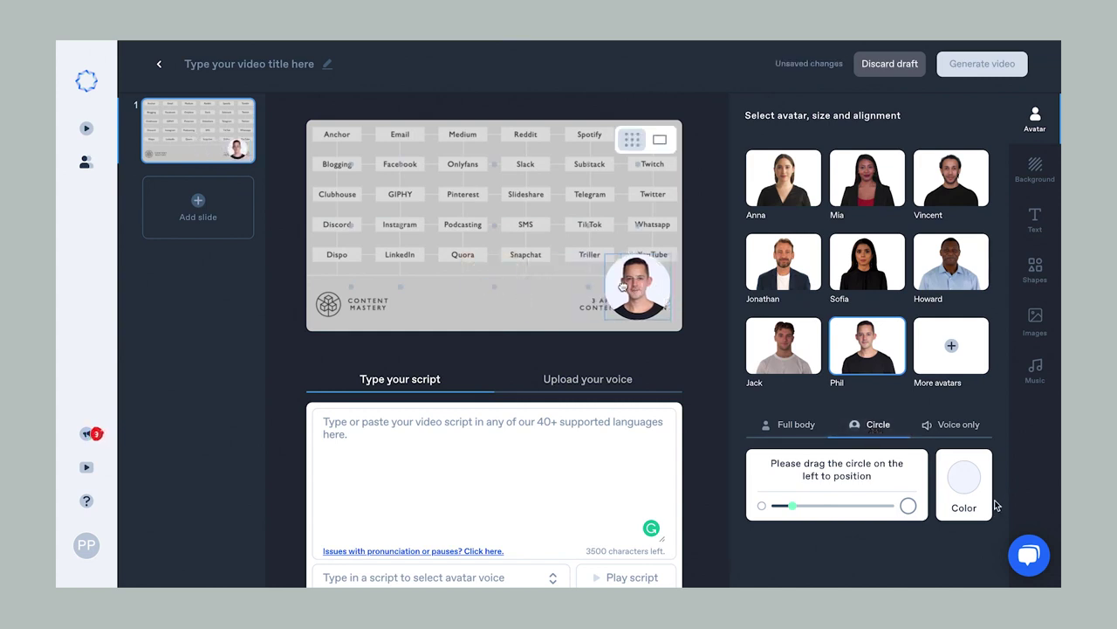
click(967, 478)
click(788, 549)
drag(792, 507, 788, 506)
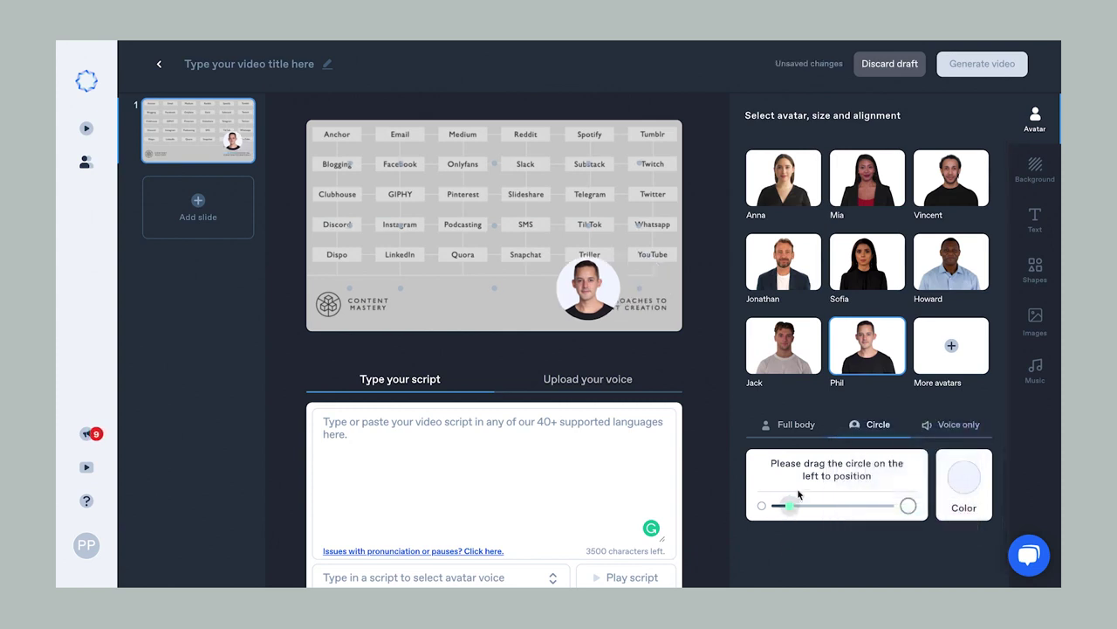
Show the avatar as full body again and enlarge it slightly.
click(797, 428)
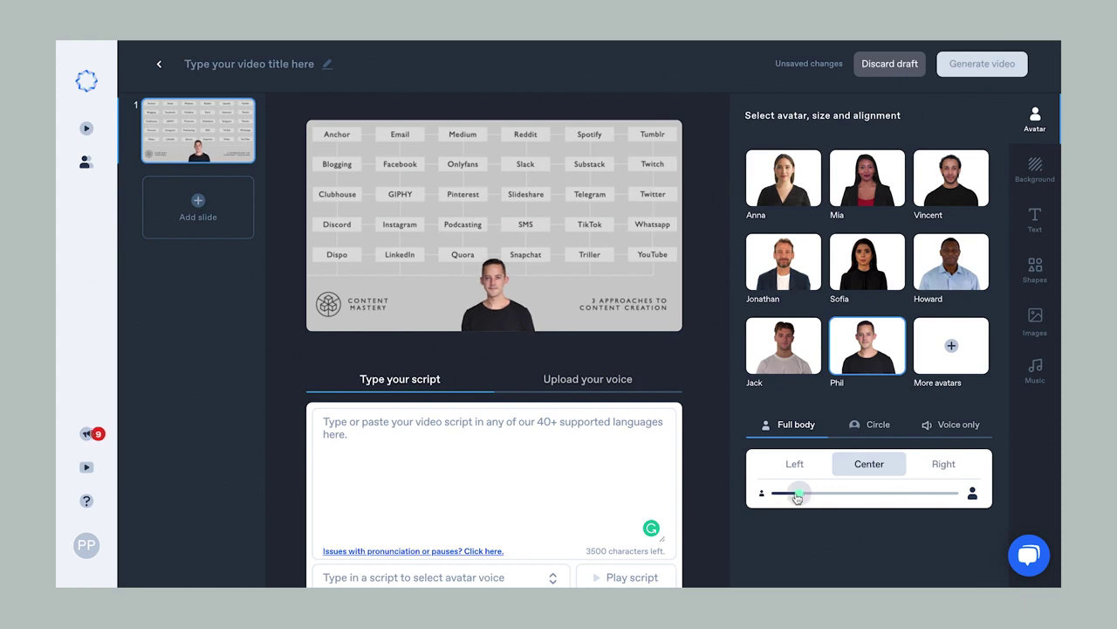
drag(797, 497, 810, 494)
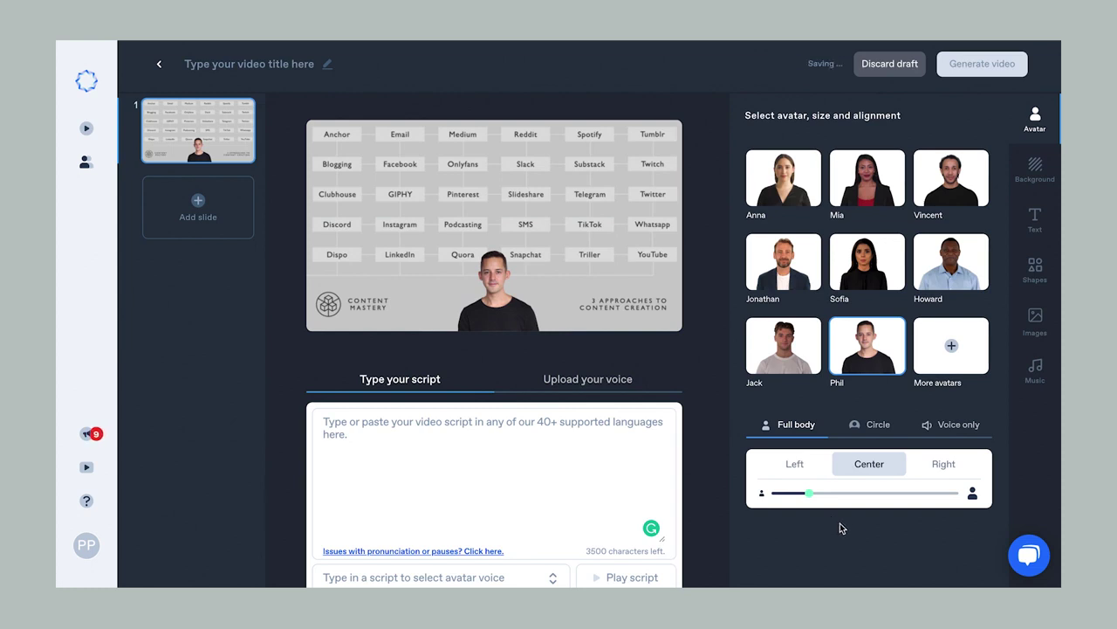
Replace the slide's existing voice recording with Audio-example.m4a from the Downloads folder and set its language to English.
click(576, 379)
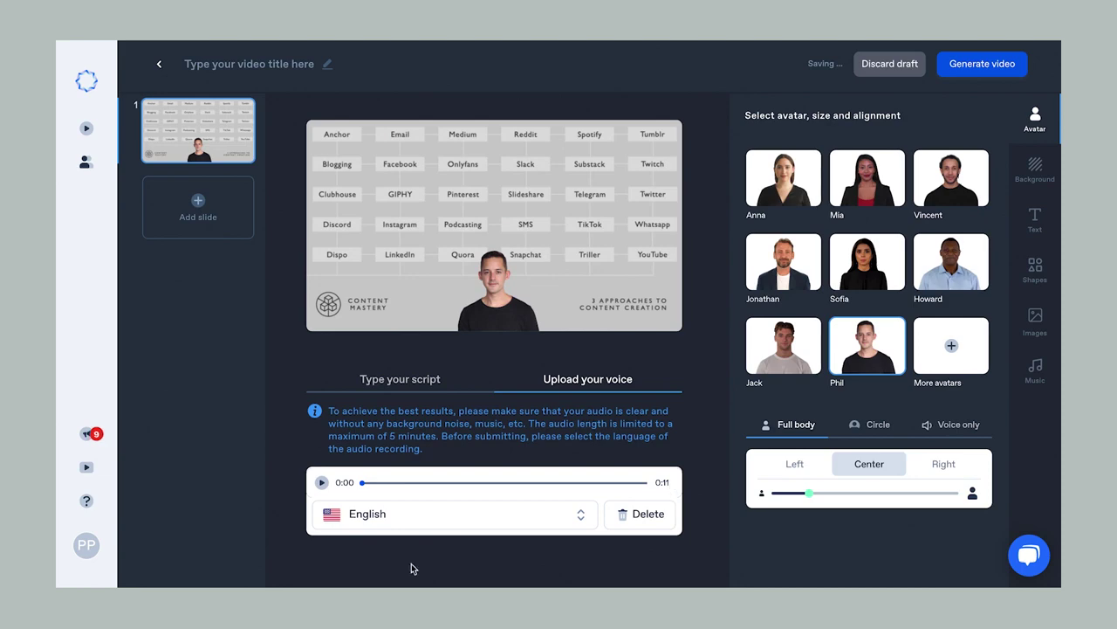
click(636, 515)
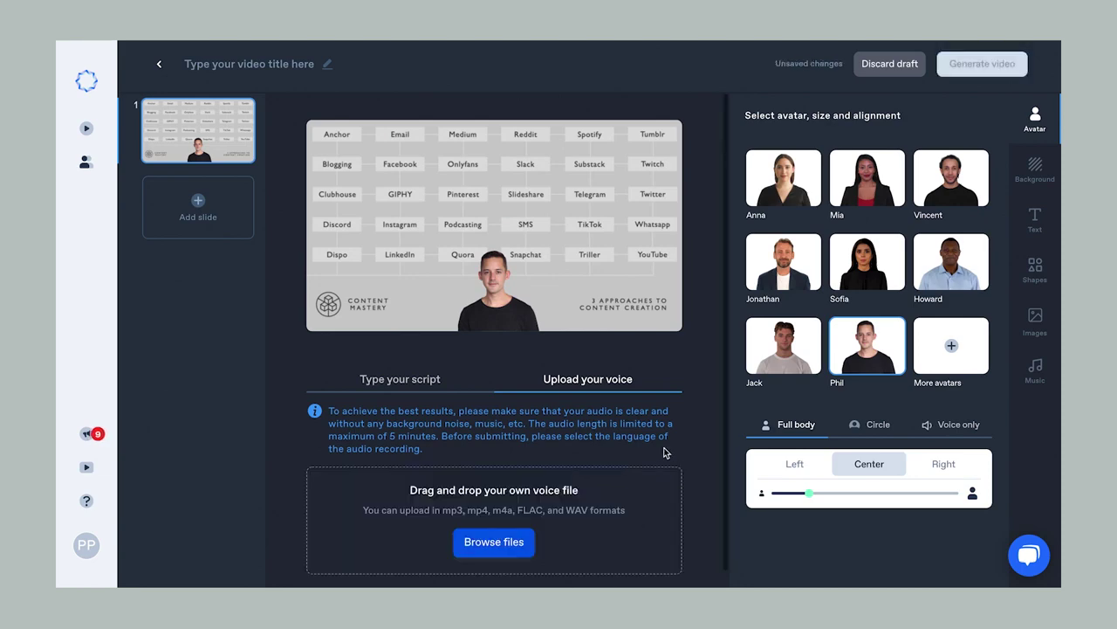
click(497, 548)
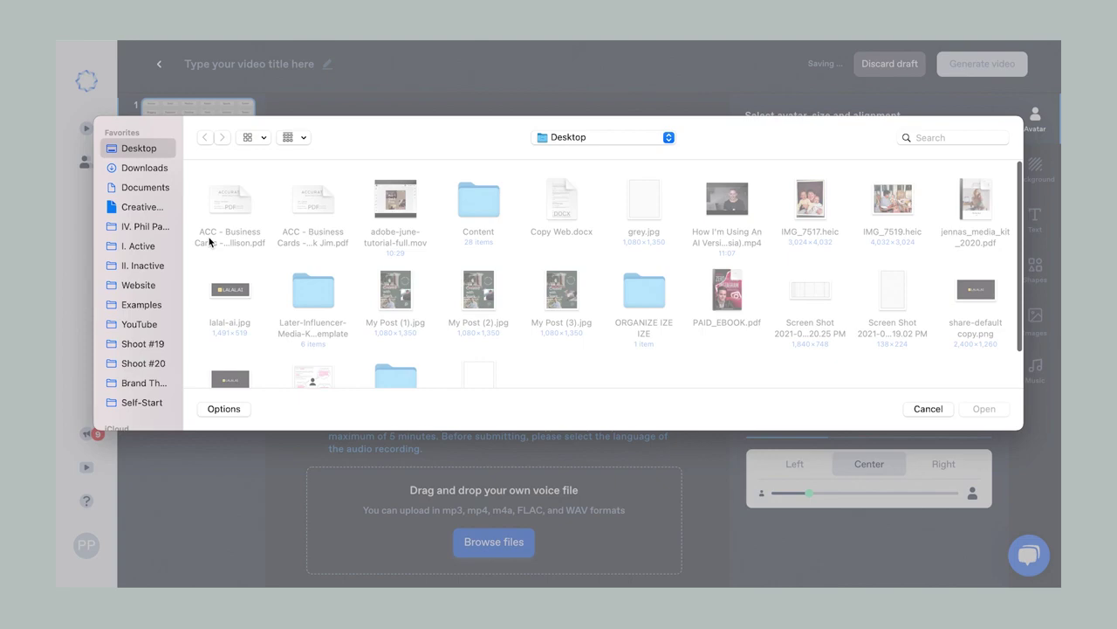
click(154, 166)
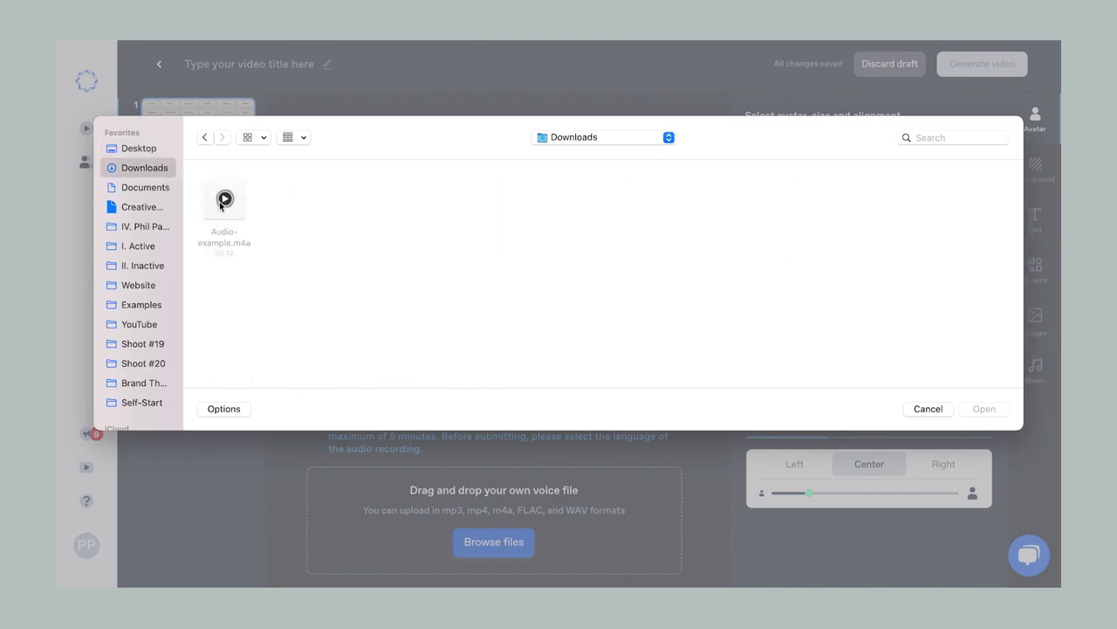
click(222, 206)
double_click(220, 214)
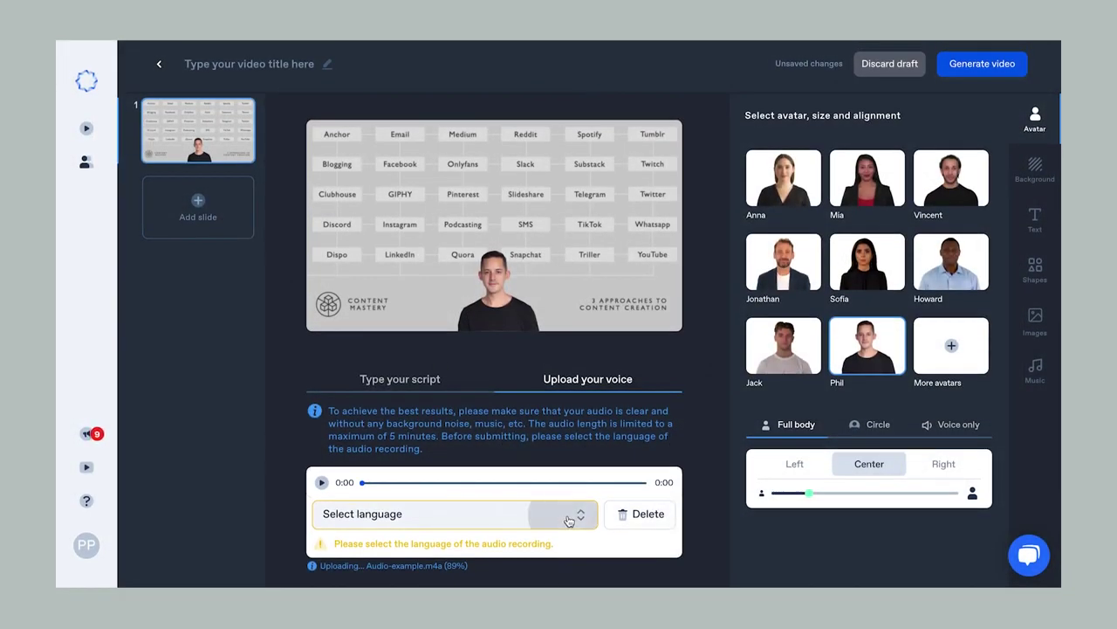
click(569, 515)
click(688, 251)
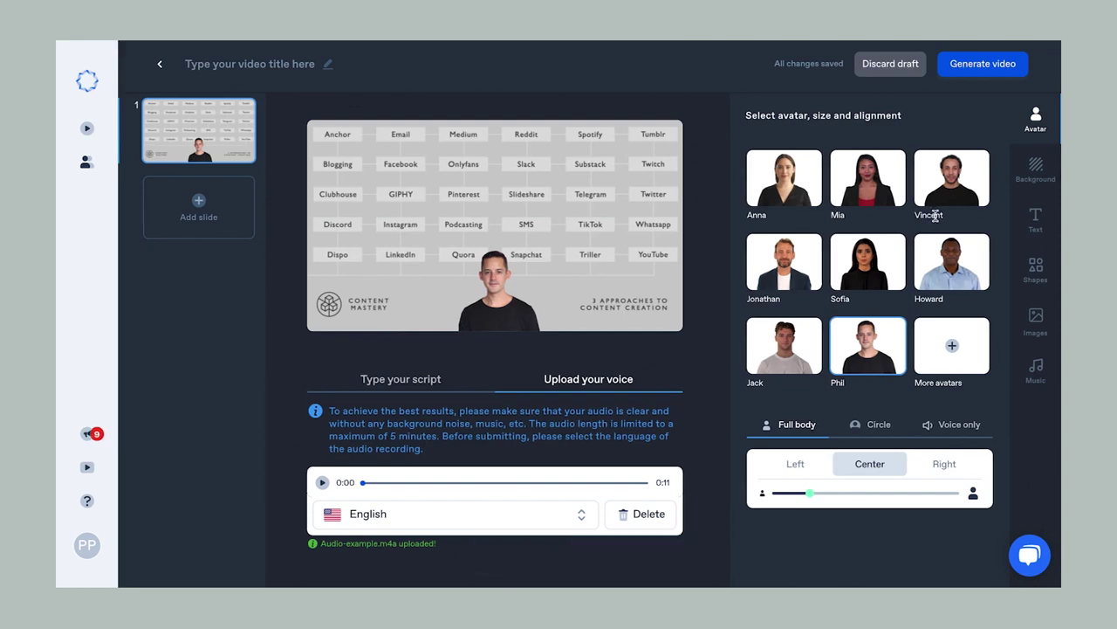
Generate the English video with its default title and duplicate the finished video from the video list.
click(1018, 68)
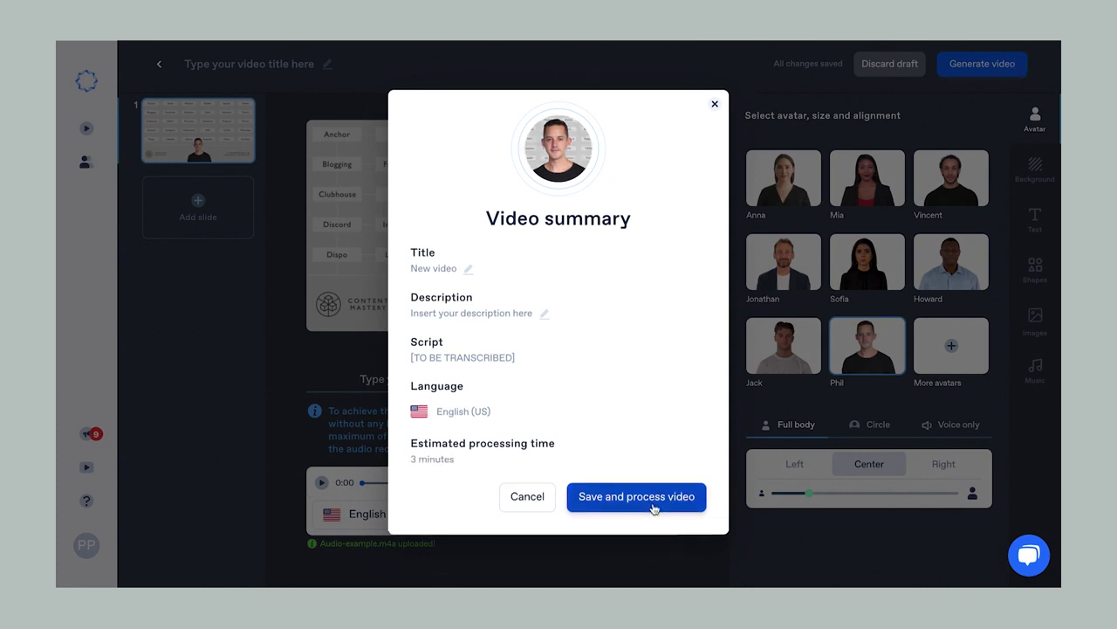
click(653, 502)
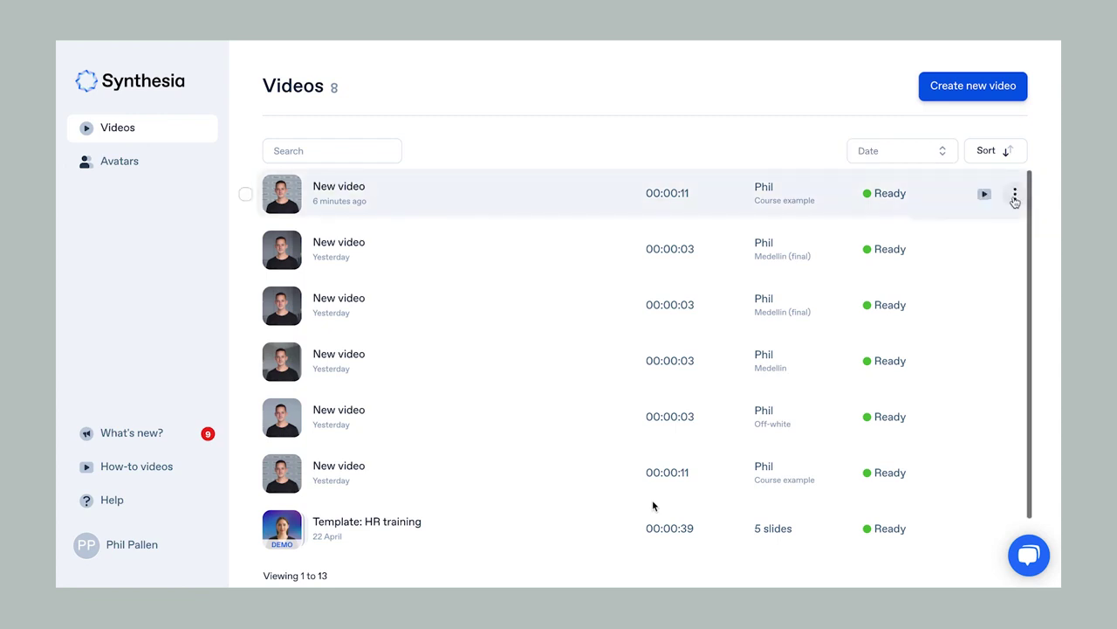
click(1015, 196)
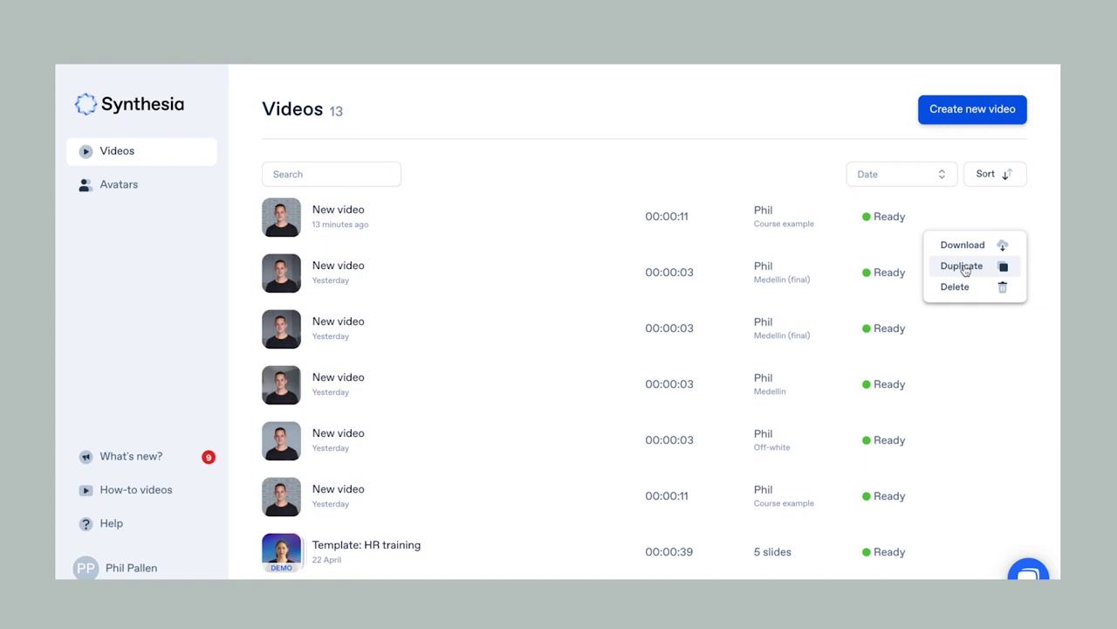
click(965, 270)
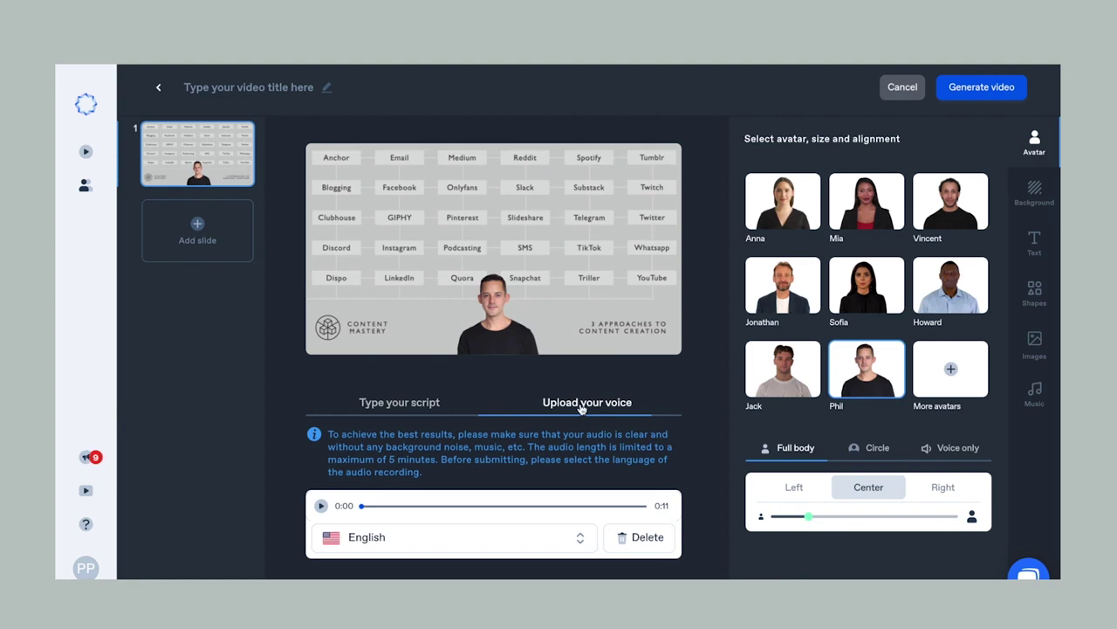
Replace the transcribed script with the Spanish translation beginning "No quiero que sientas que debes estar presente en todas las redes sociales".
click(394, 402)
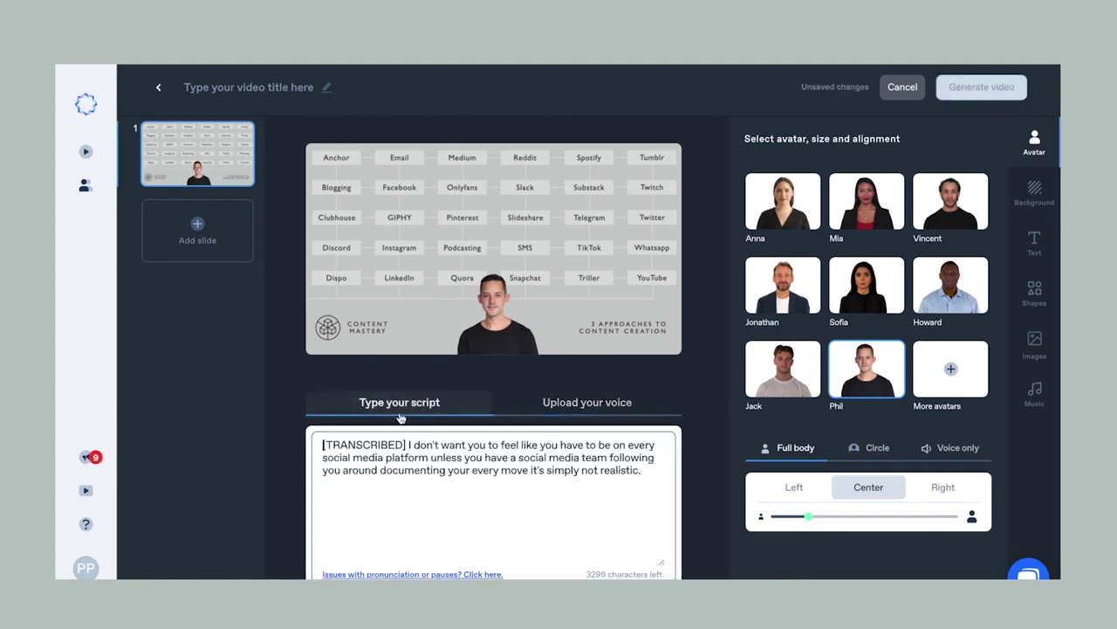
triple_click(419, 458)
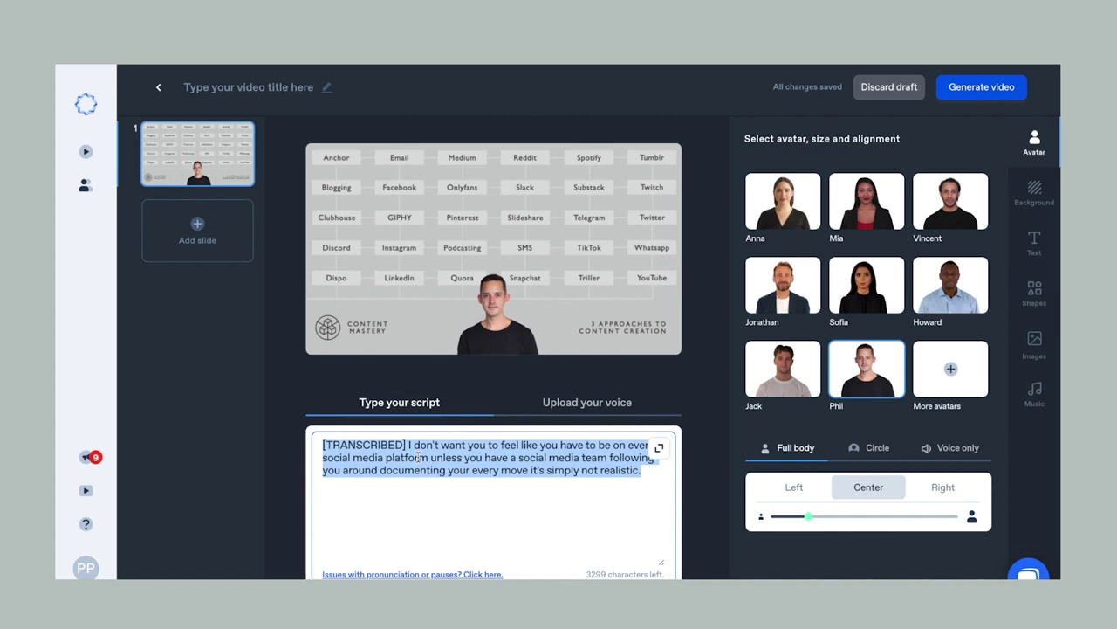
key(BackSpace)
text(No quiero que sientas que debes estar presente en todas las redes sociales, a menos que tengas un equipo especializado en ellas que te asista y documente cada movimiento, simplemente no es realista.)
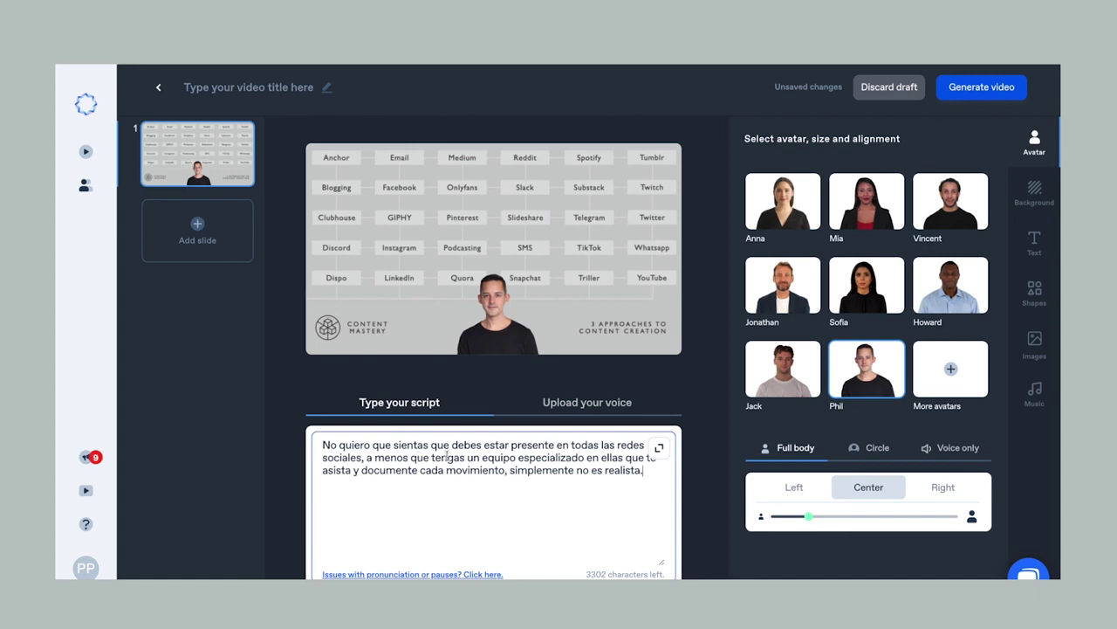
Set the script's voice to Spanish (MX) - Natural.
scroll(439, 457, down, 1)
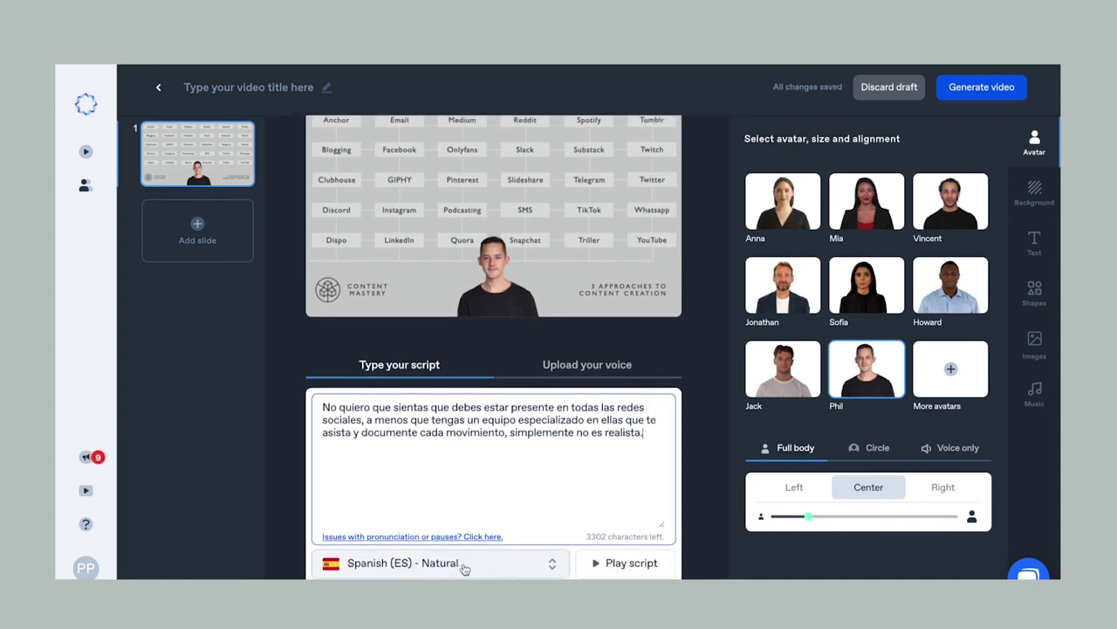
click(465, 566)
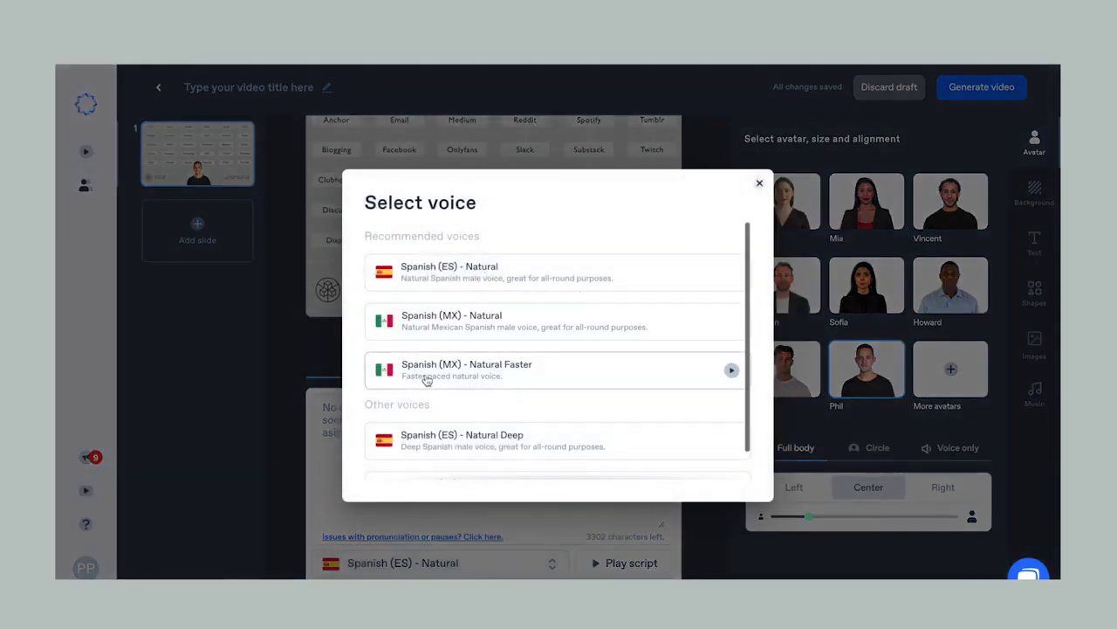
click(466, 323)
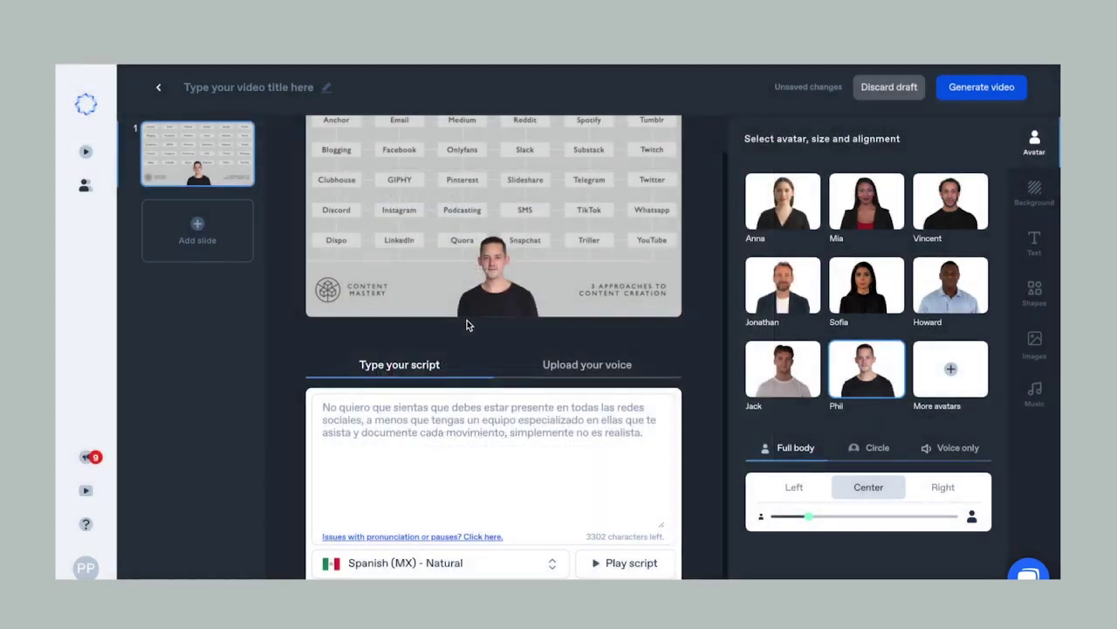
Generate the Spanish version of the video, saving and processing it with the default title.
scroll(709, 520, up, 1)
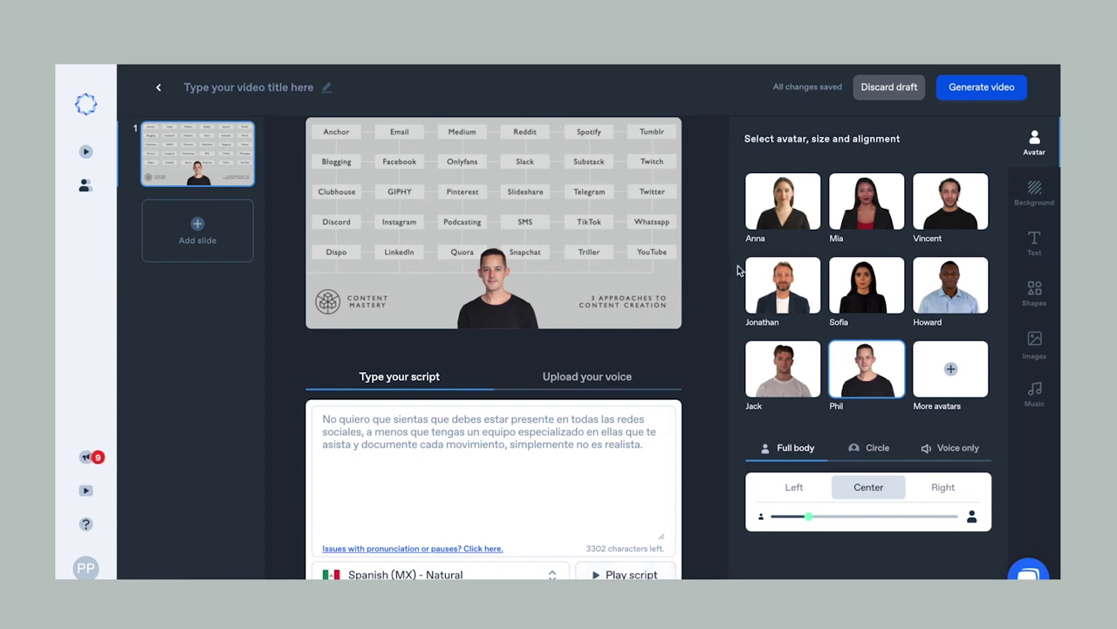
click(958, 82)
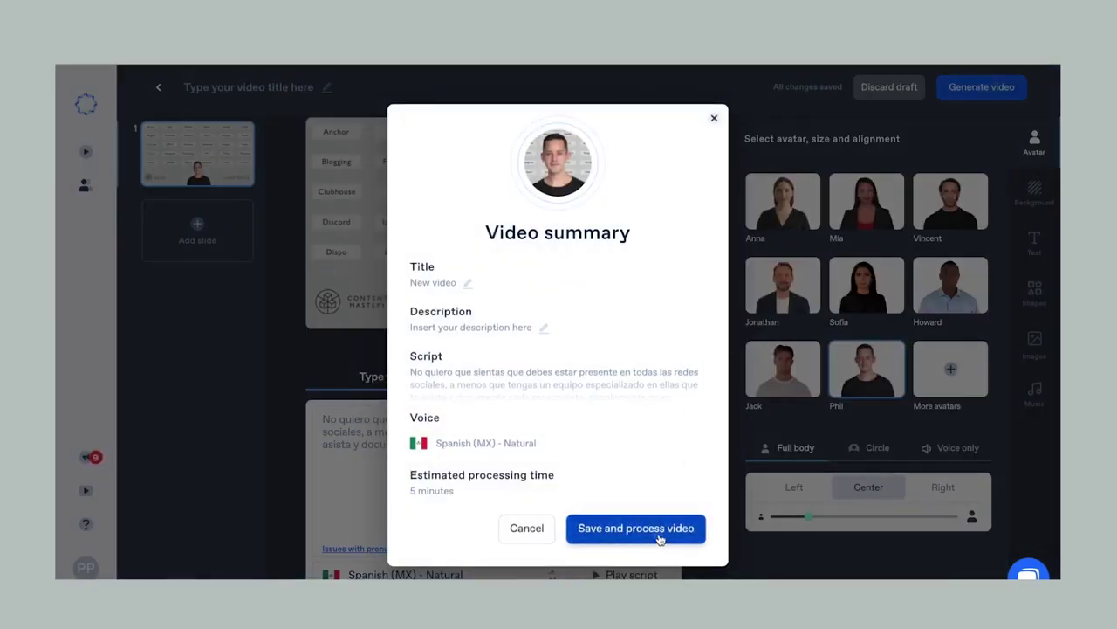
click(658, 532)
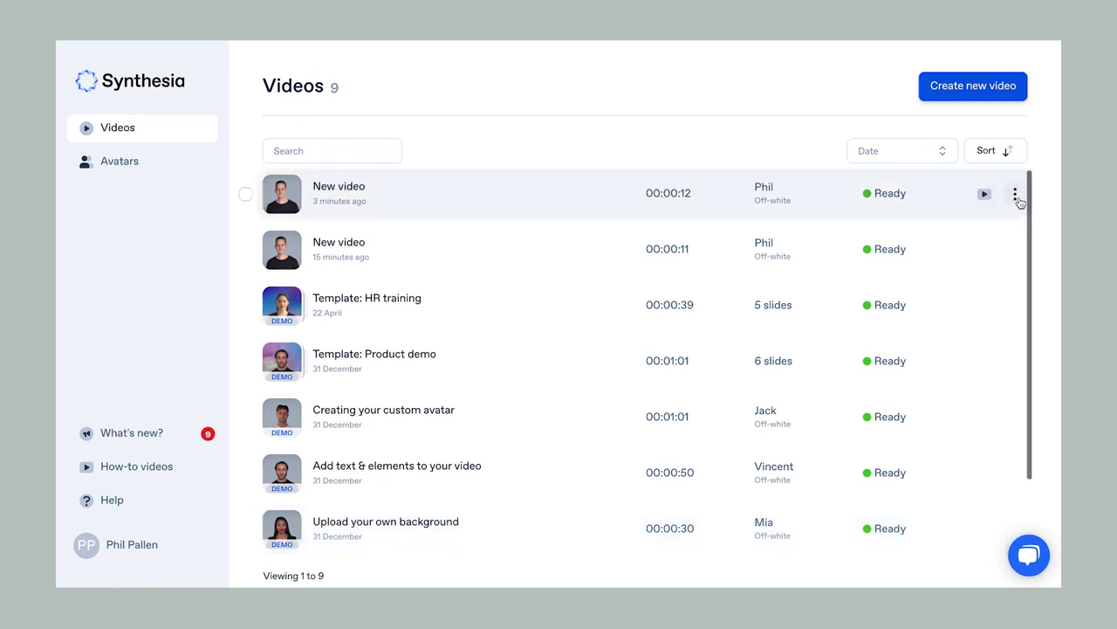
Download the newest finished video from the video list.
click(1016, 194)
click(968, 222)
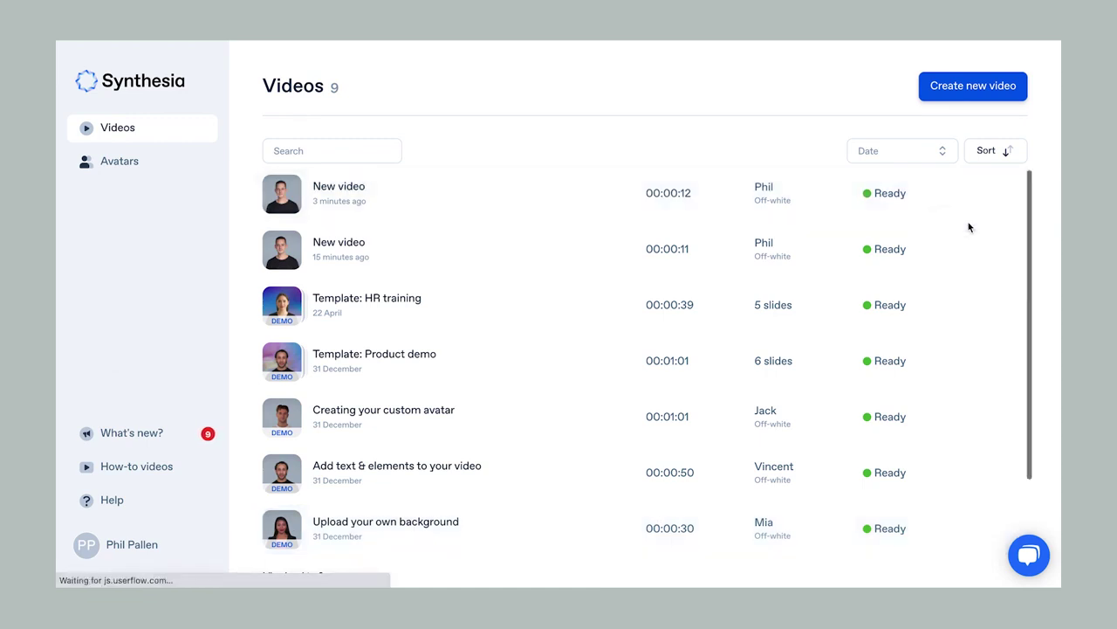